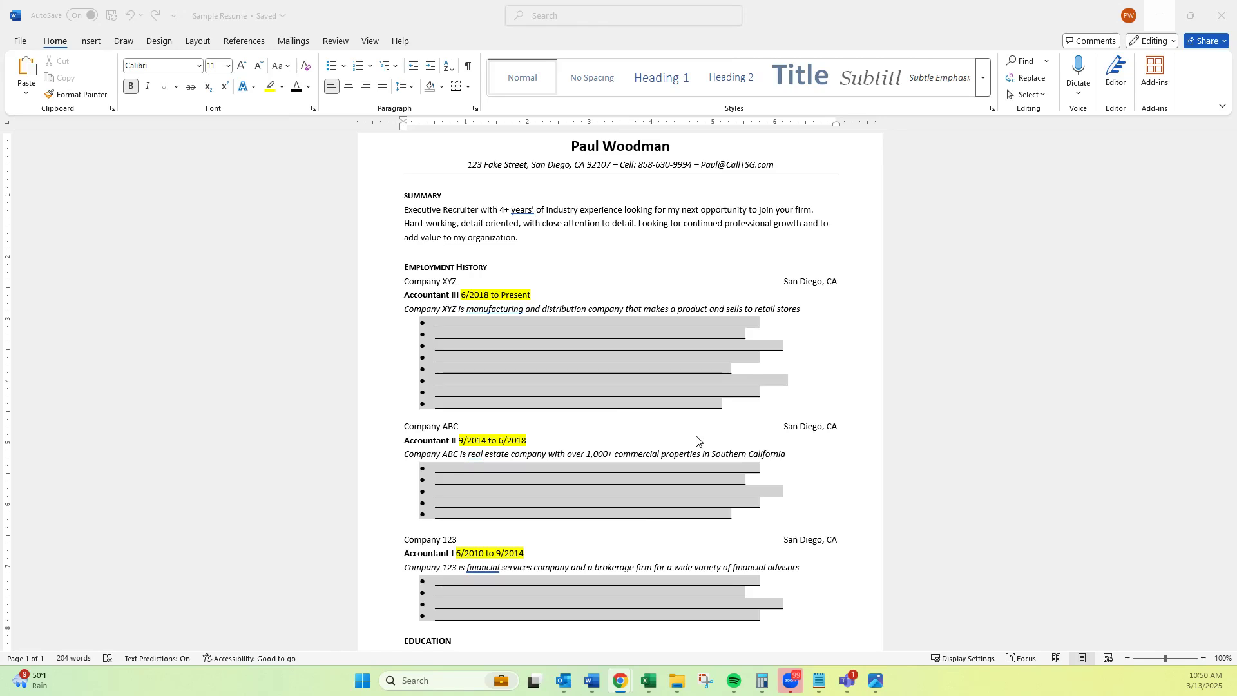
Try pushing the first job's dates right with Tab and spaces, then undo the extra spacing.
left_click(463, 295)
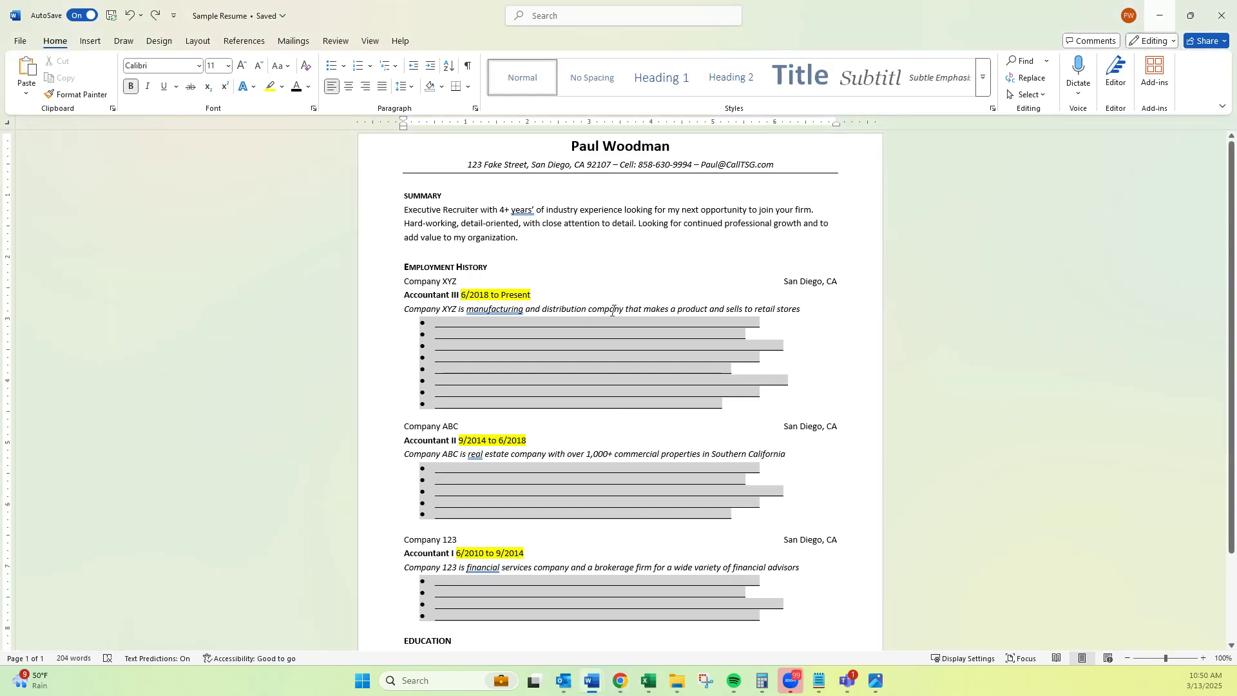
key("Tab")
key("Tab")
key("Tab")
key("Tab")
key("Tab")
key("Tab")
key("Tab")
key("Tab")
key("Tab")
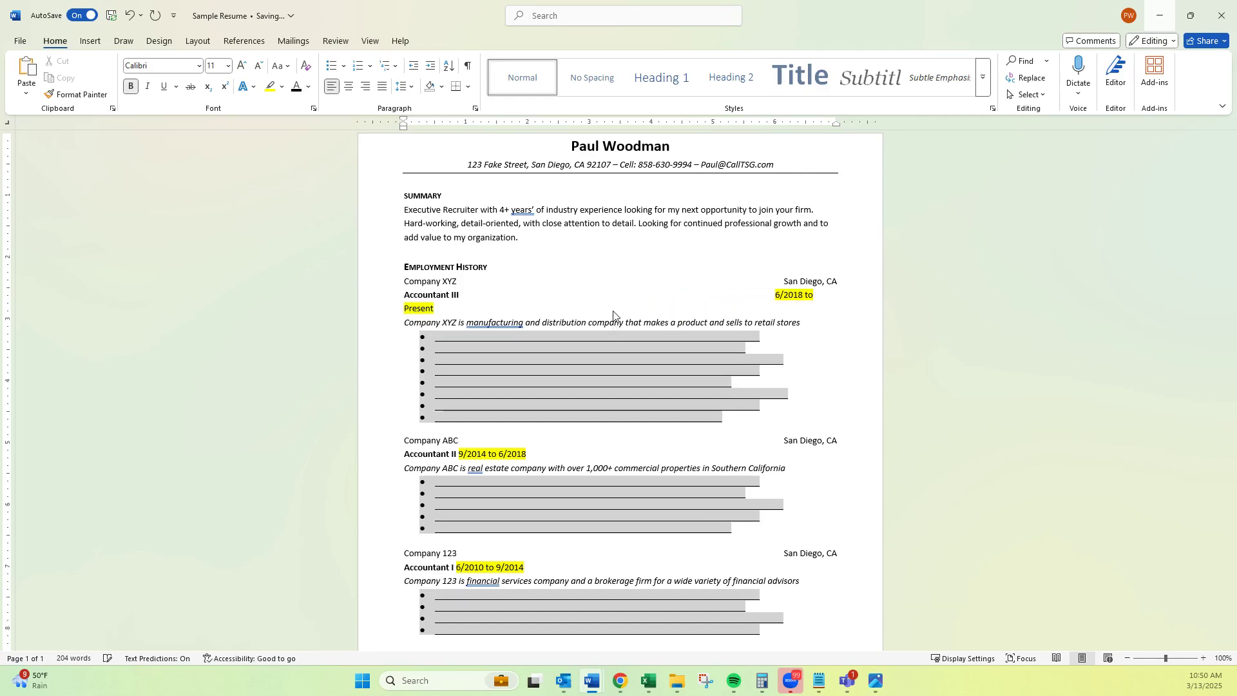
key("BackSpace")
key("space")
key("space")
key("space")
key("space")
key("space")
key("space")
key("space")
key("space")
key("BackSpace")
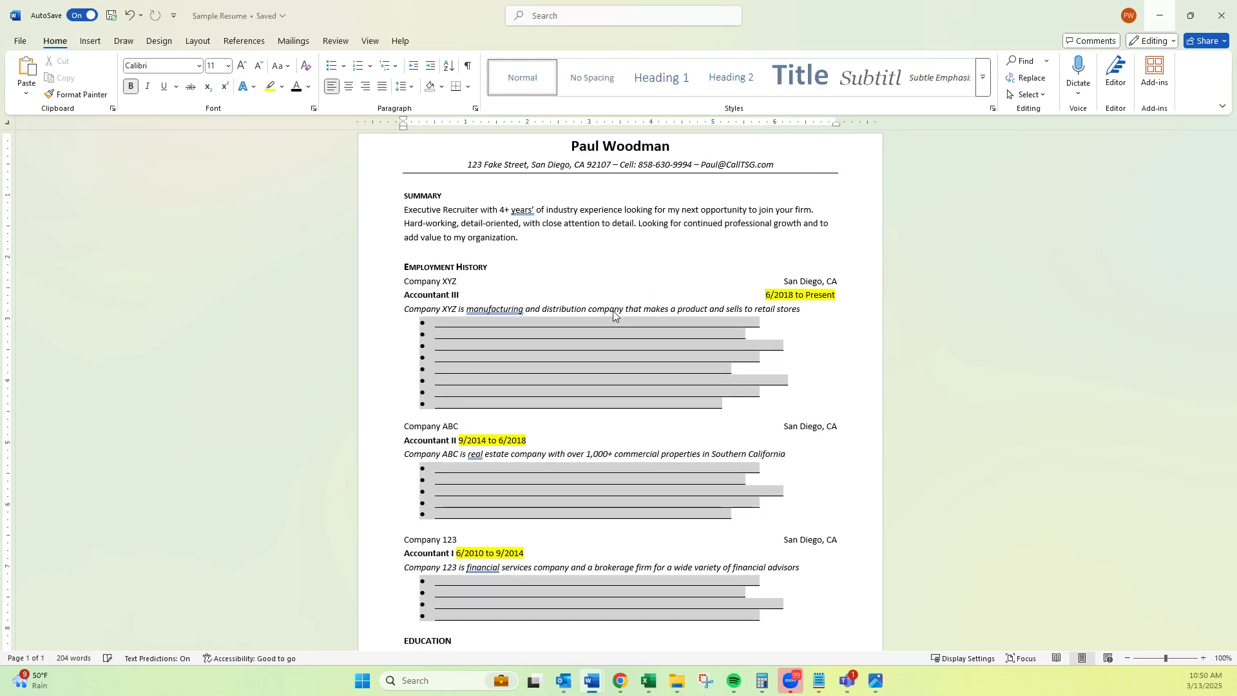
left_click(513, 209)
key("ctrl+z")
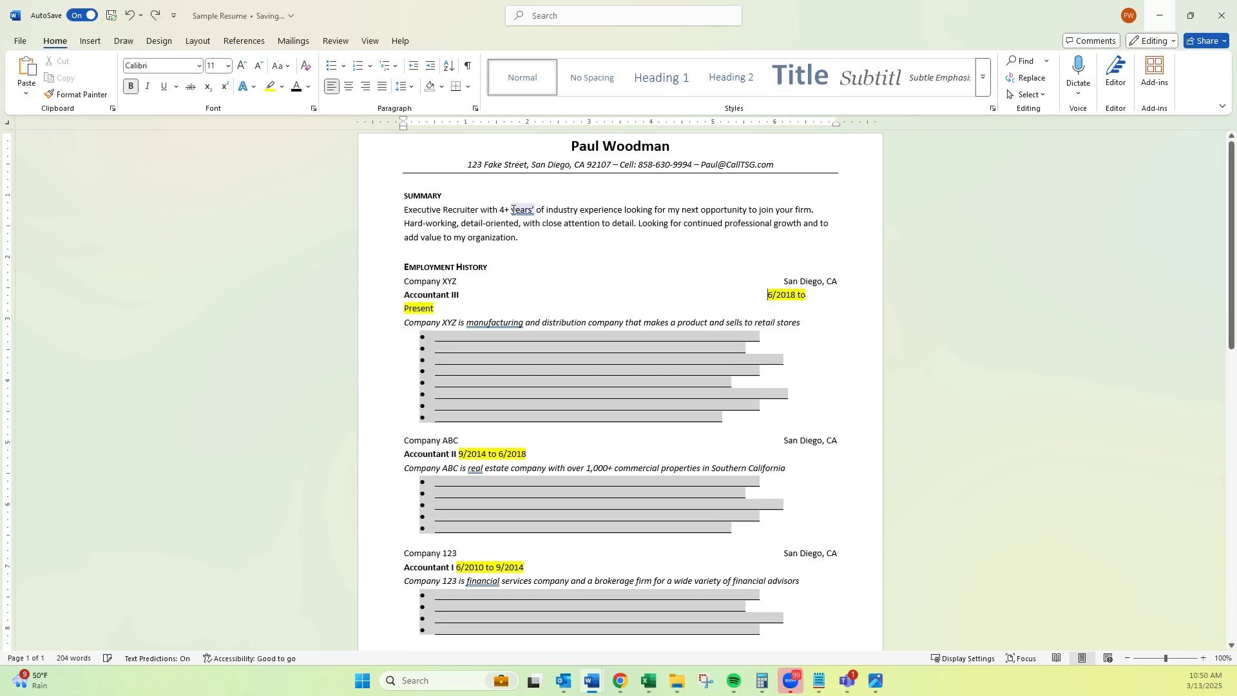
key("ctrl+z")
key("ctrl+z")
key("ctrl+z")
key("ctrl+z")
key("ctrl+z")
From the View tab, turn the ruler off and back on.
left_click(370, 42)
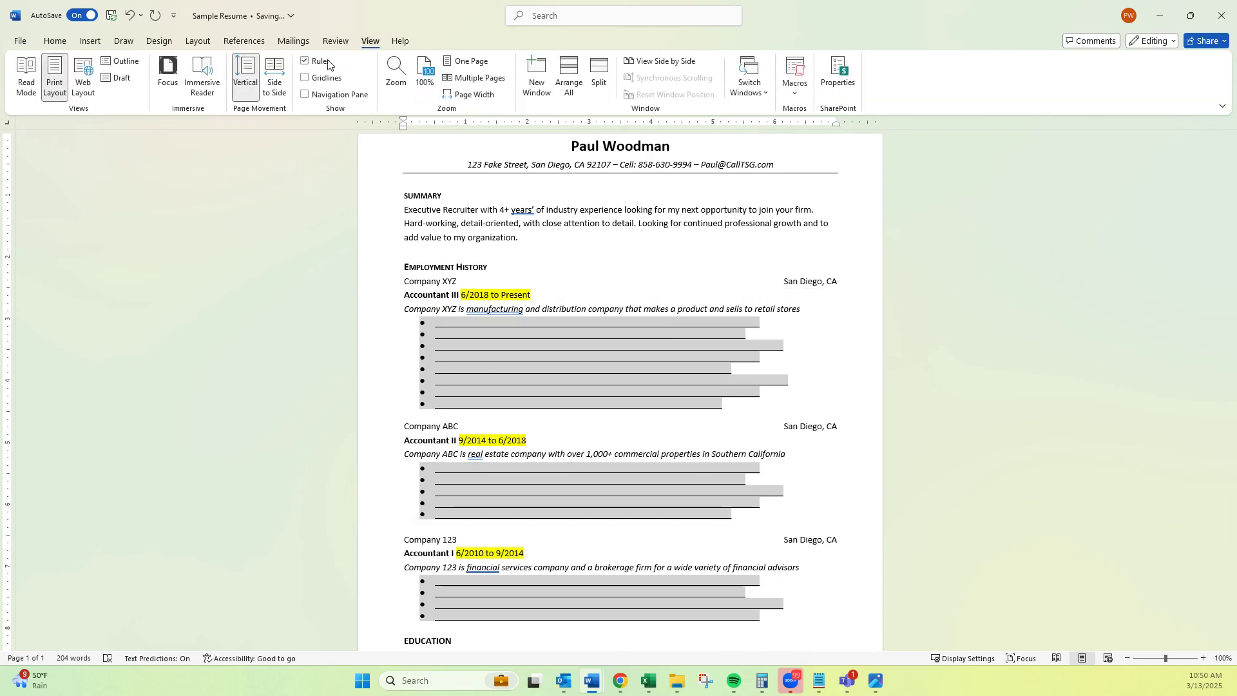
left_click(305, 60)
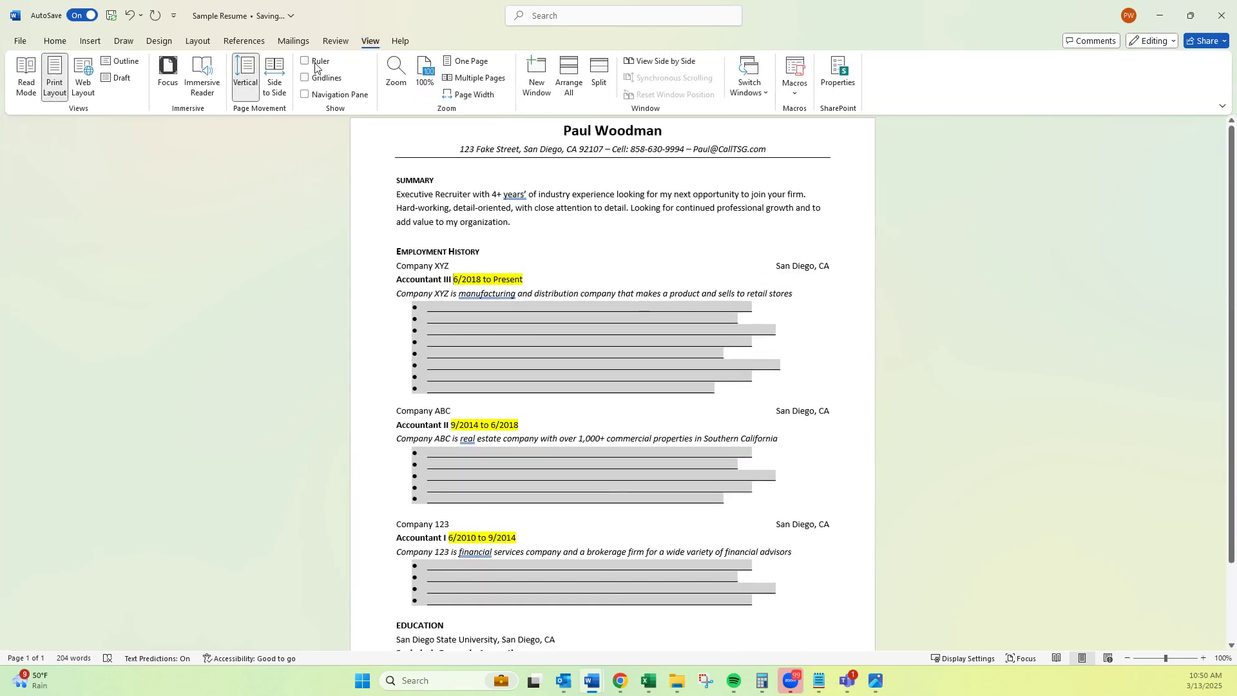
left_click(306, 60)
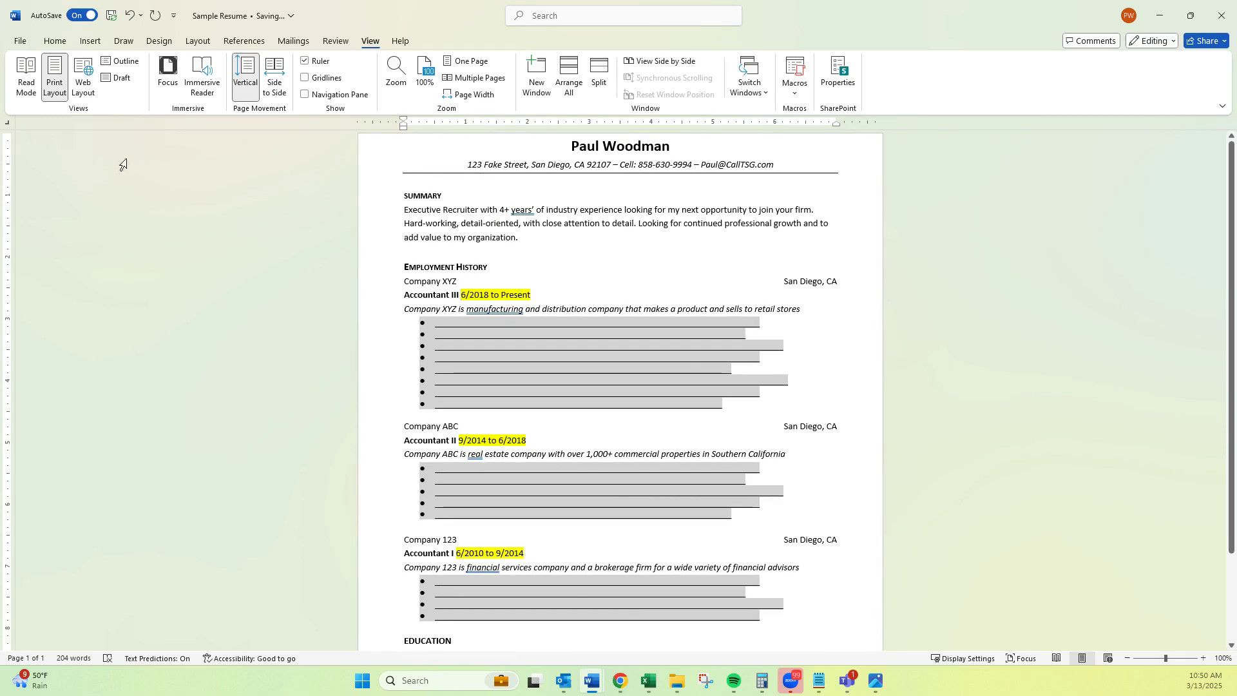
Add a right tab stop at the right margin and tab the Accountant III dates (6/2018 – Present) to it.
left_click(7, 127)
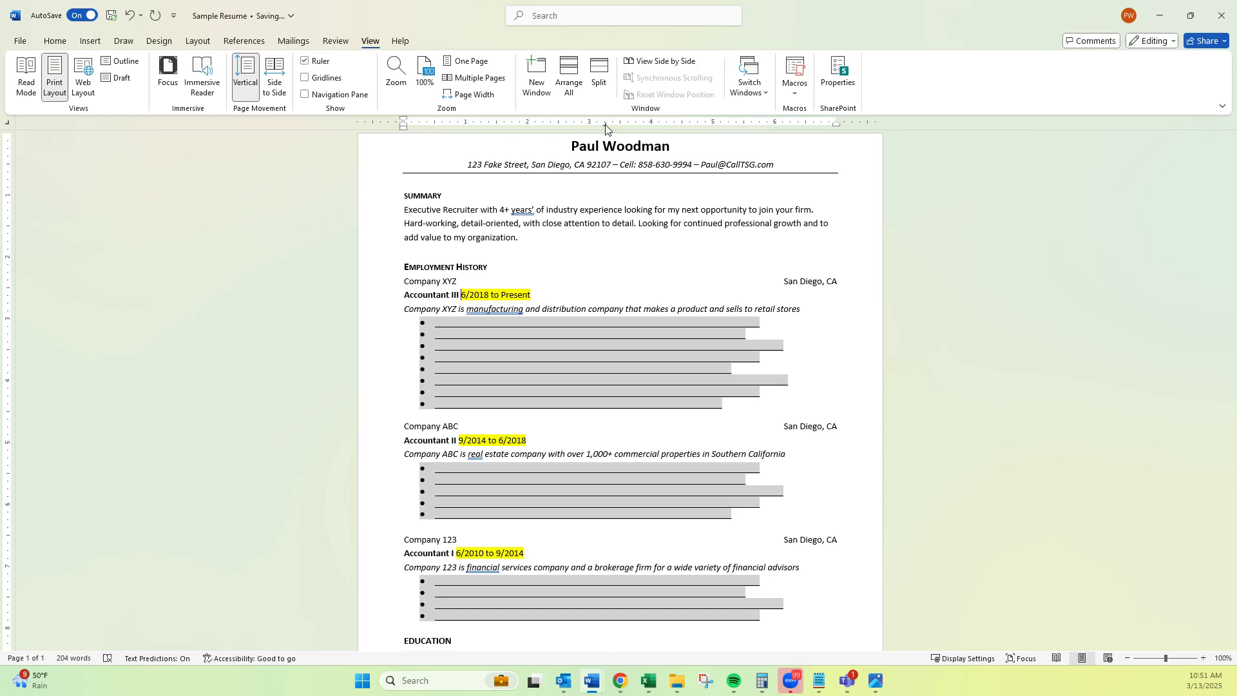
mouse_move(606, 123)
left_mouse_down()
mouse_move(840, 123)
mouse_move(836, 134)
left_mouse_up()
left_click(462, 296)
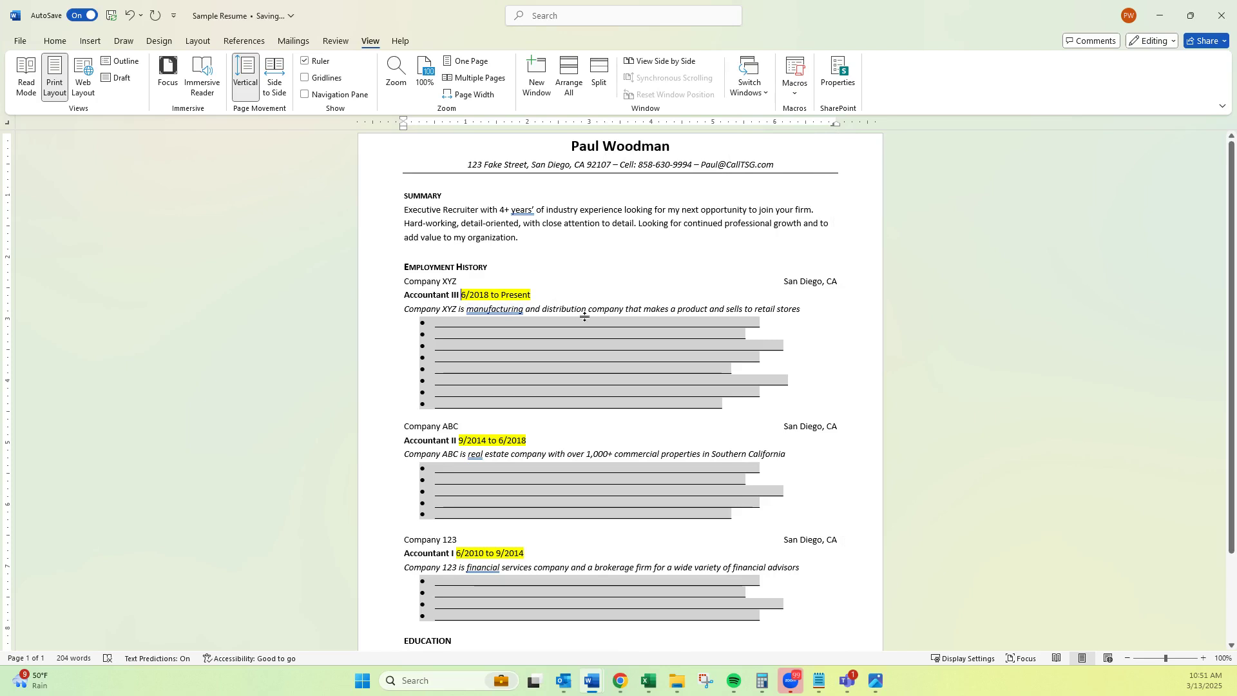
key("Tab")
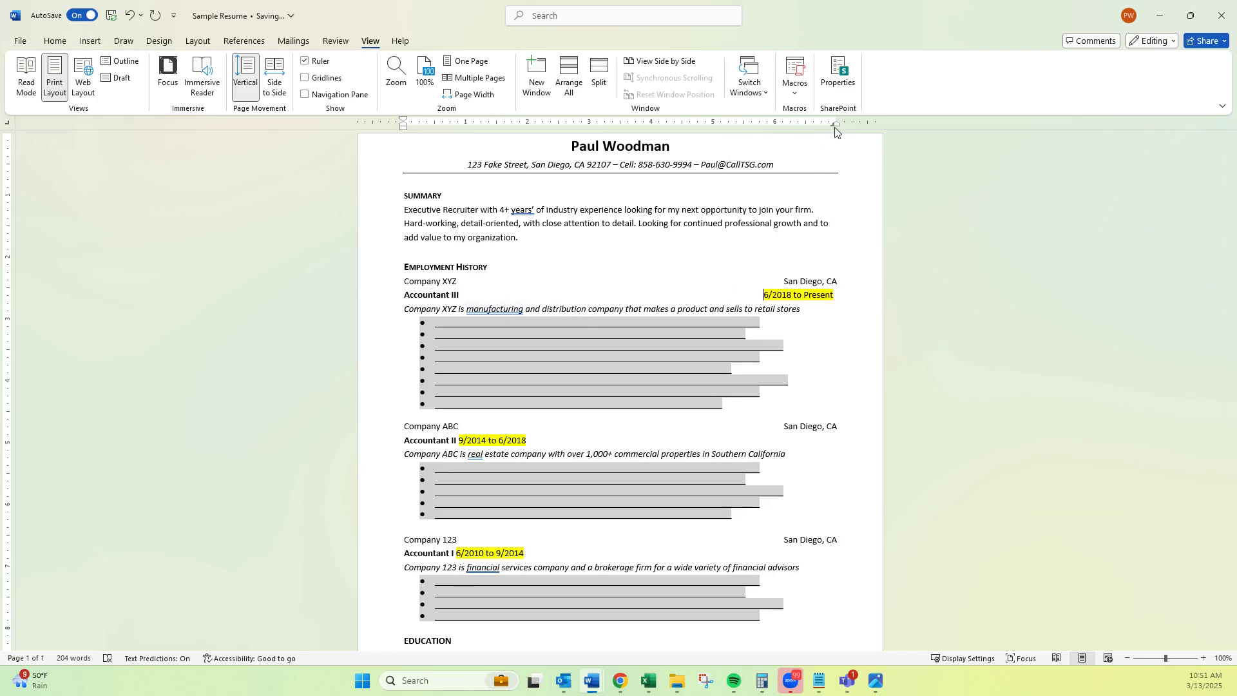
left_click_drag(834, 123, 838, 123)
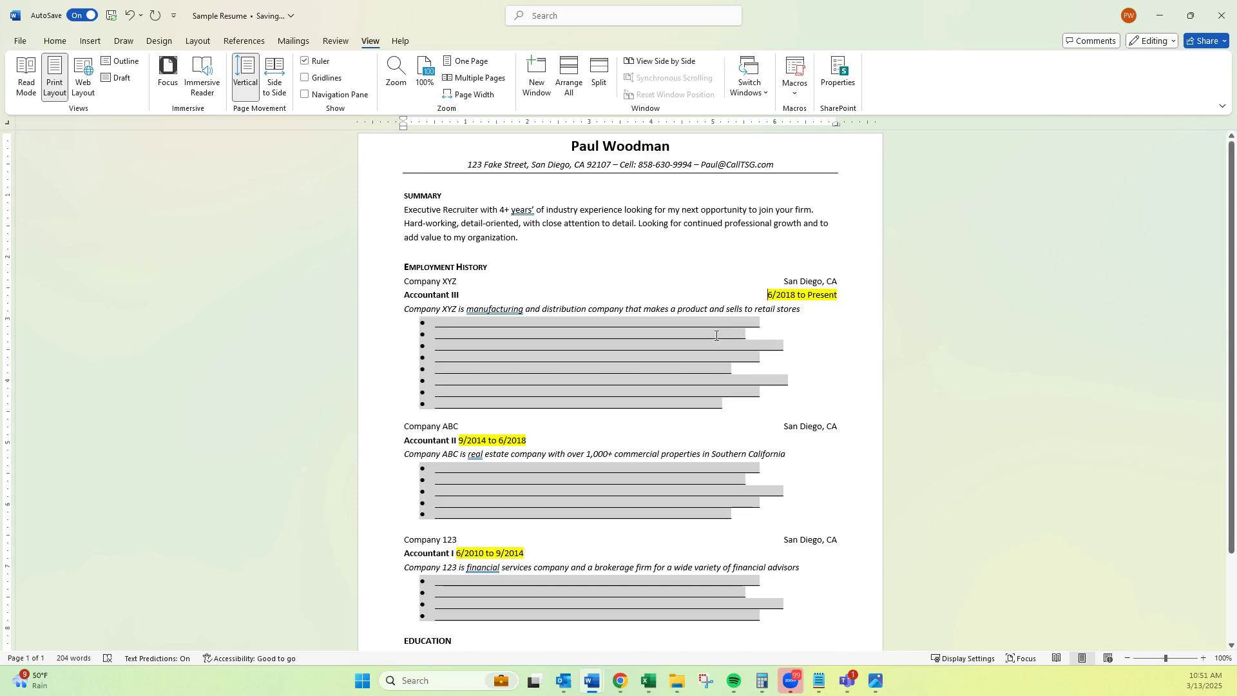
Select 6/2018 in the Accountant III date range.
key("ctrl+shift+Right")
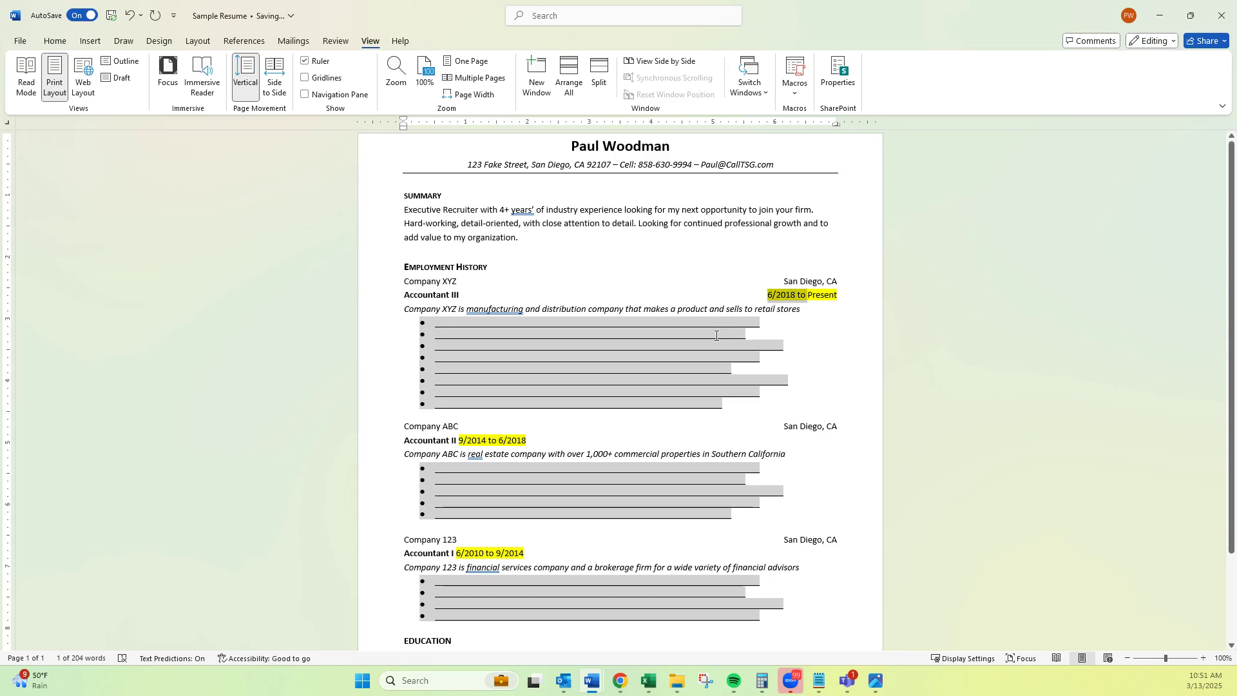
type("2018")
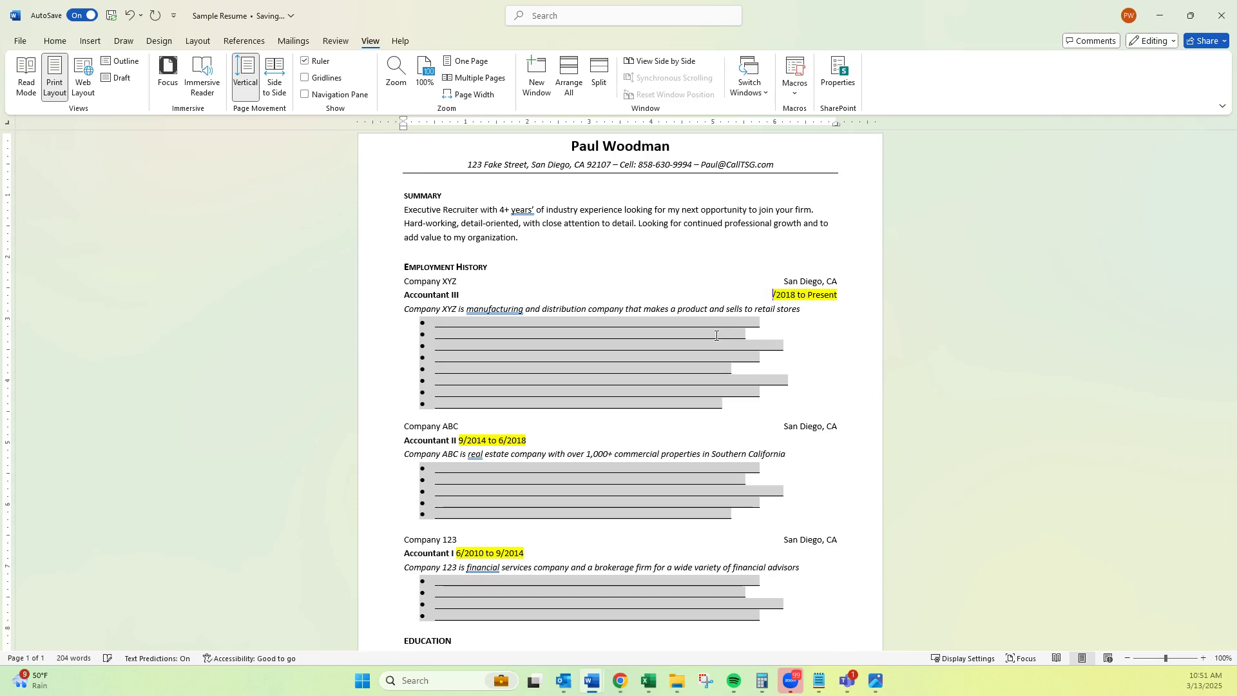
type("June")
Set a right tab stop at the right margin and tab the 9/2014 – 6/2018 dates to it.
mouse_move(530, 125)
left_mouse_down()
mouse_move(693, 140)
mouse_move(836, 128)
left_mouse_up()
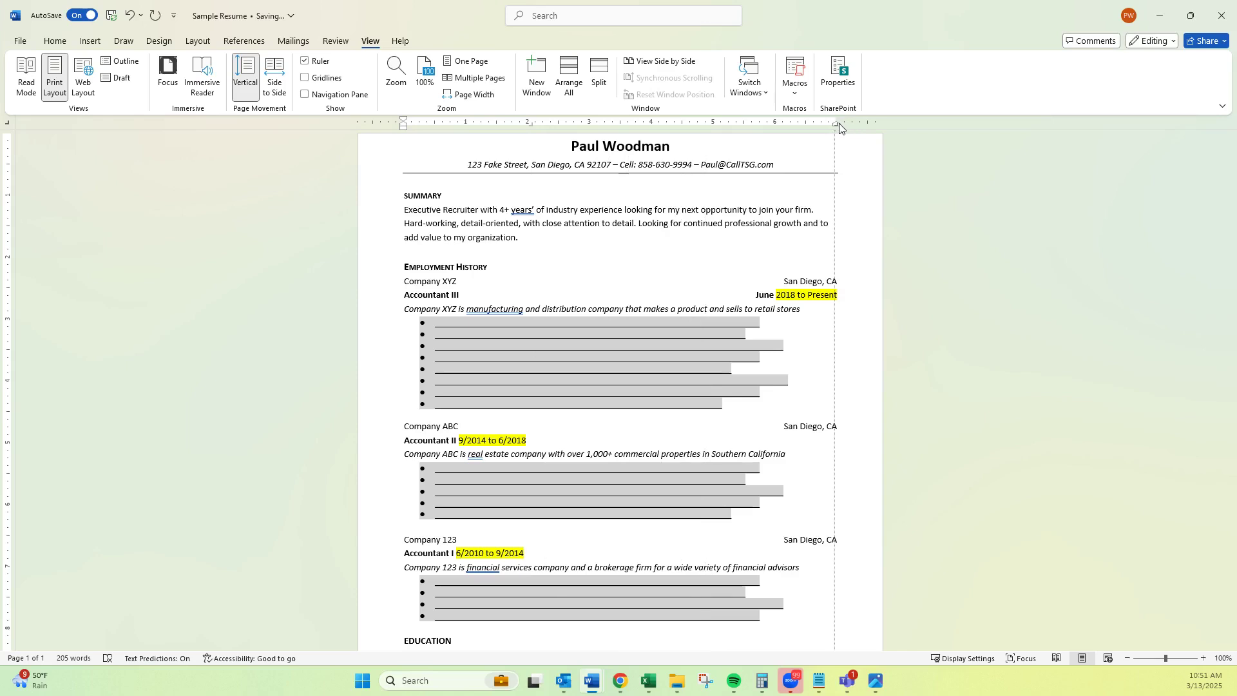
left_click_drag(836, 127, 840, 128)
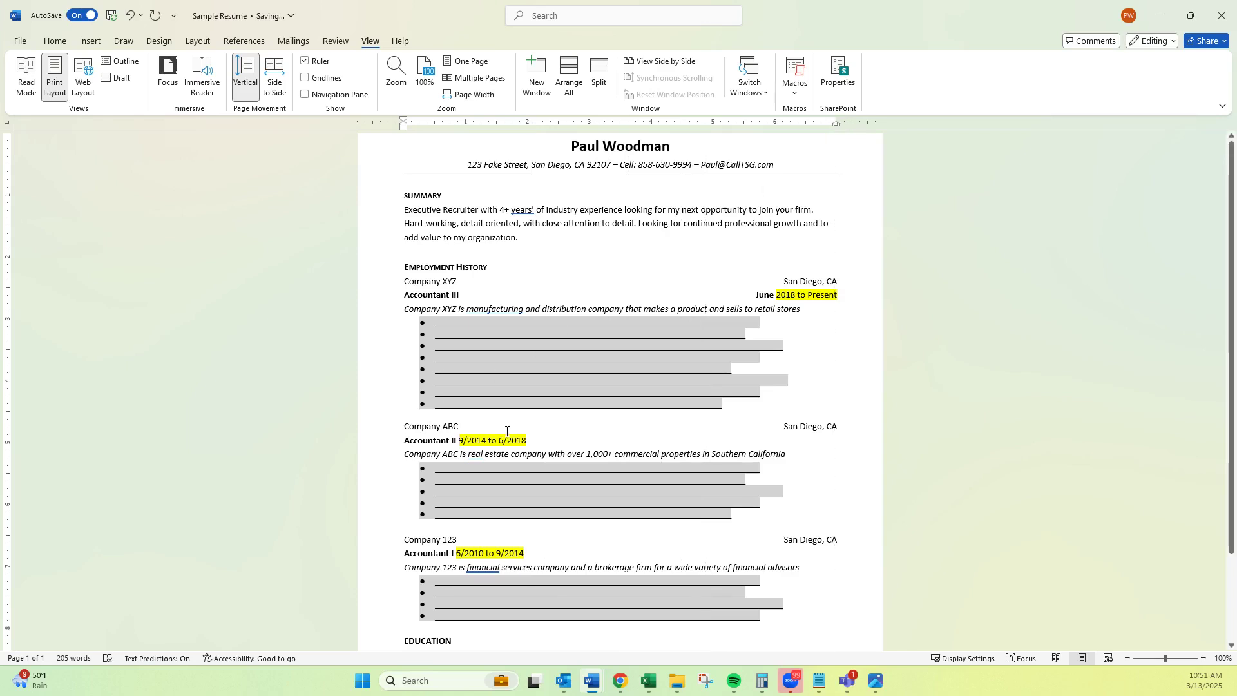
key("Tab")
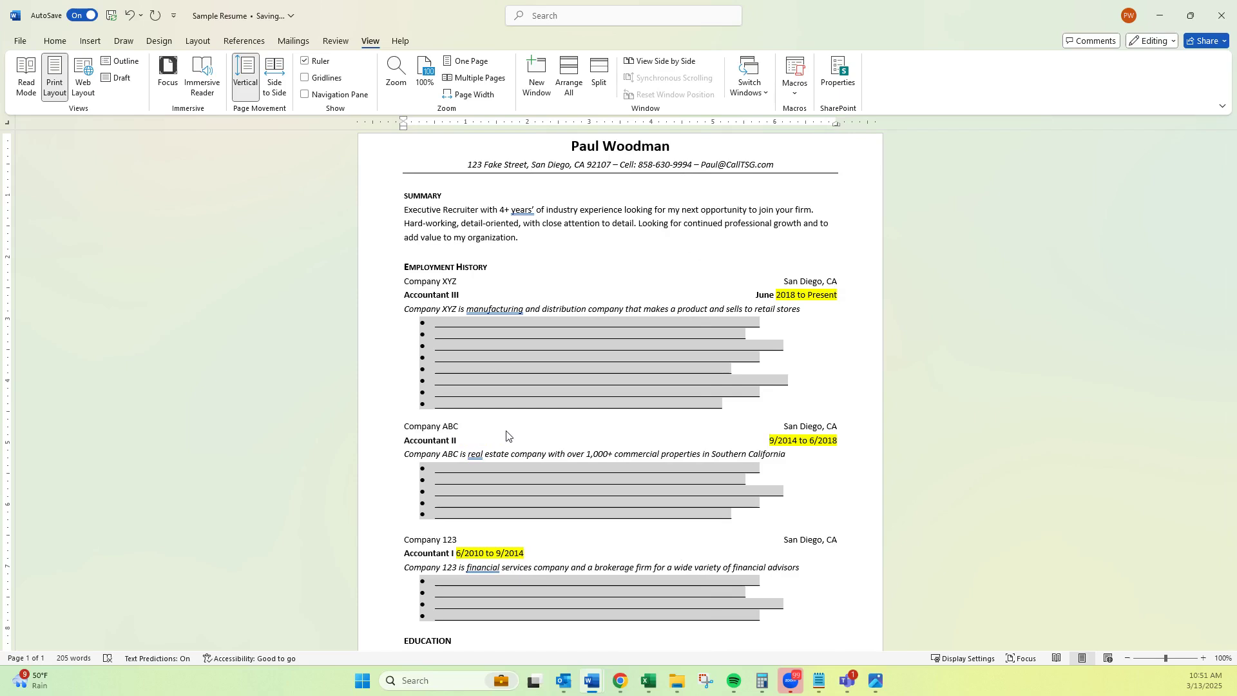